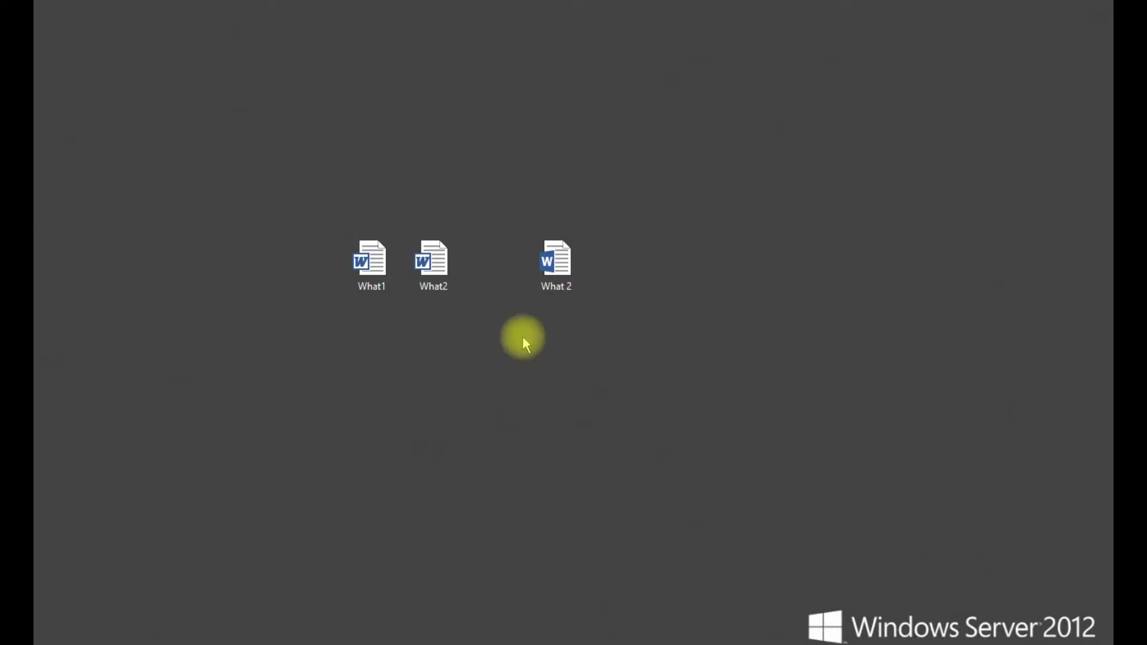
Select the What1 and What2 documents on the desktop, then clear the selection
{"action": "left_click", "coordinate": [554, 263]}
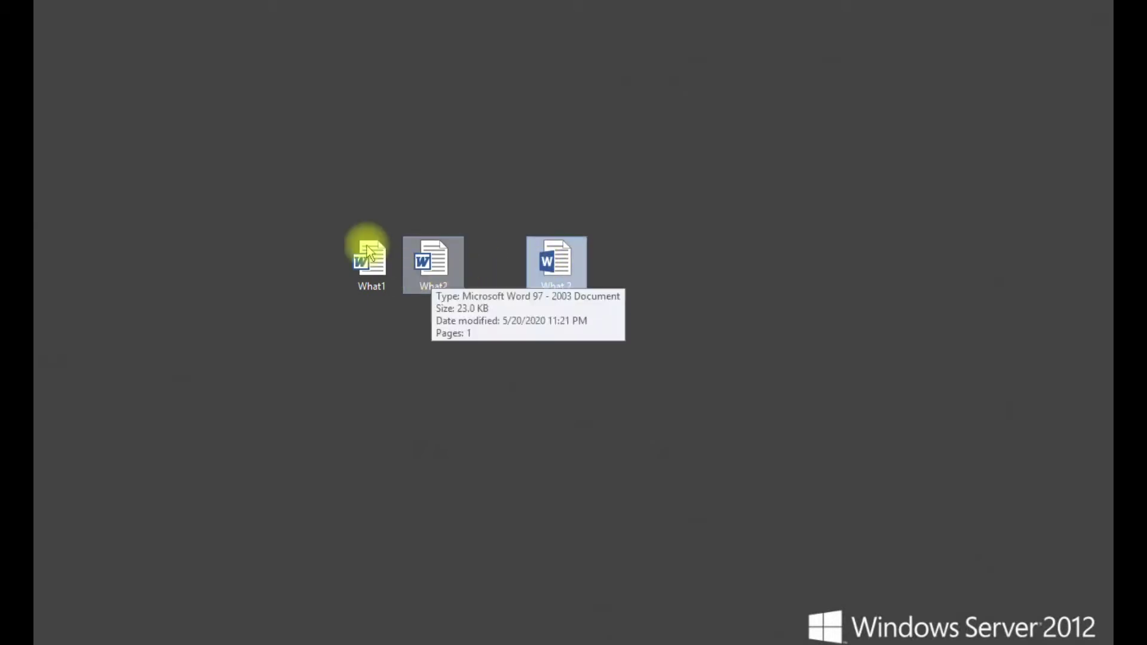
{"action": "left_click_drag", "start_coordinate": [321, 210], "coordinate": [486, 353]}
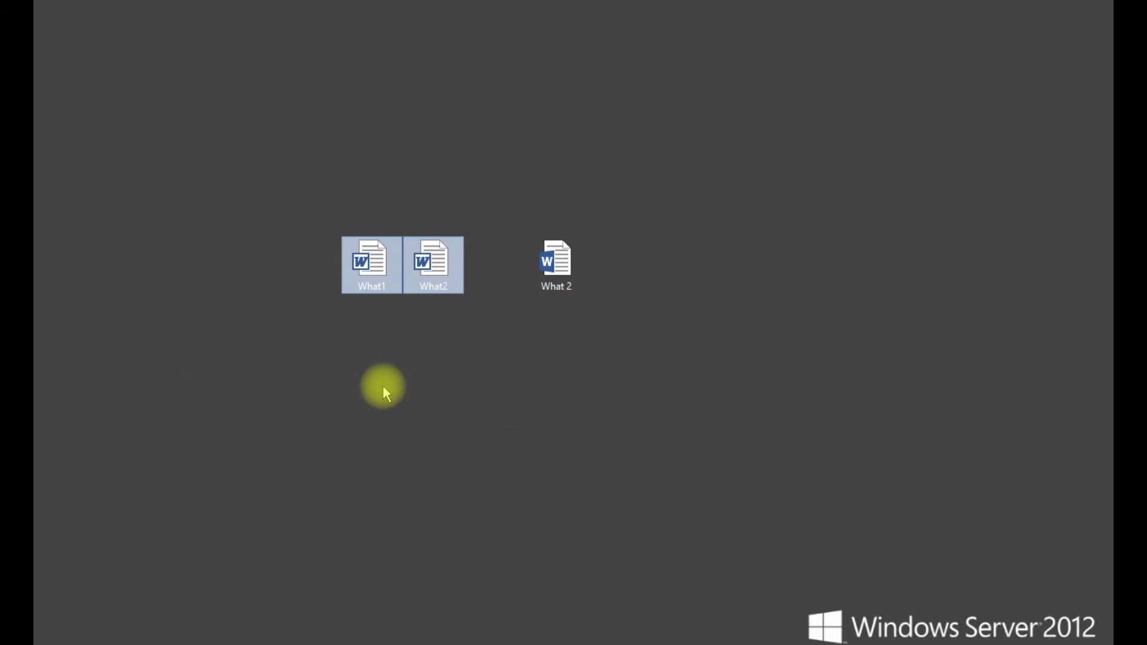
{"action": "left_click", "coordinate": [475, 310]}
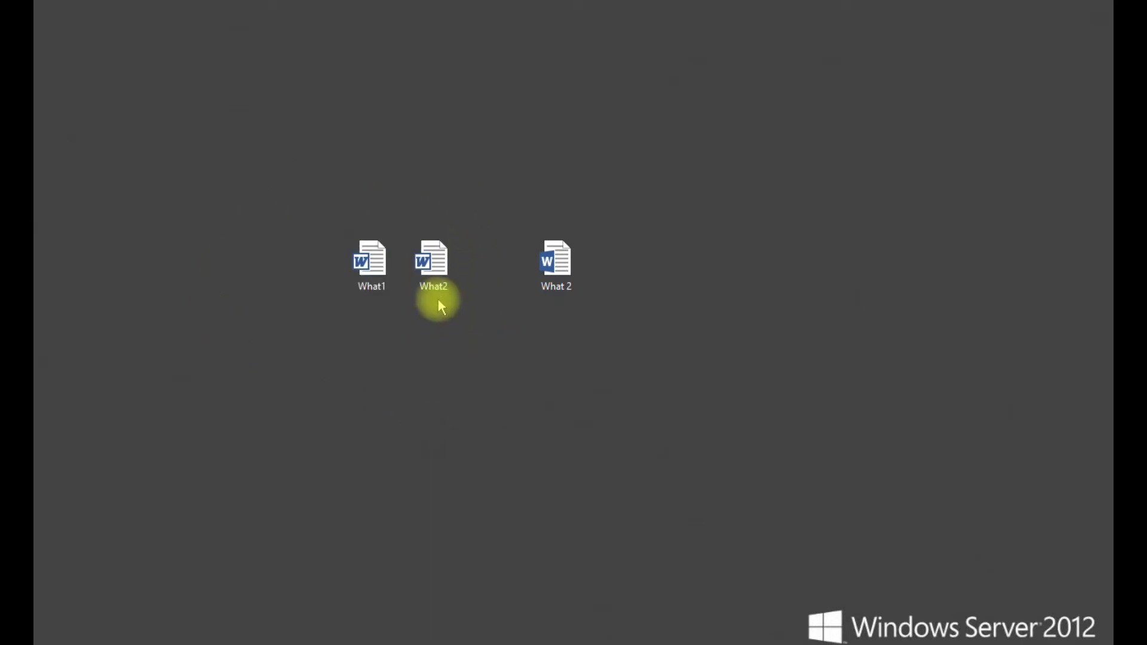
{"action": "left_click", "coordinate": [565, 262]}
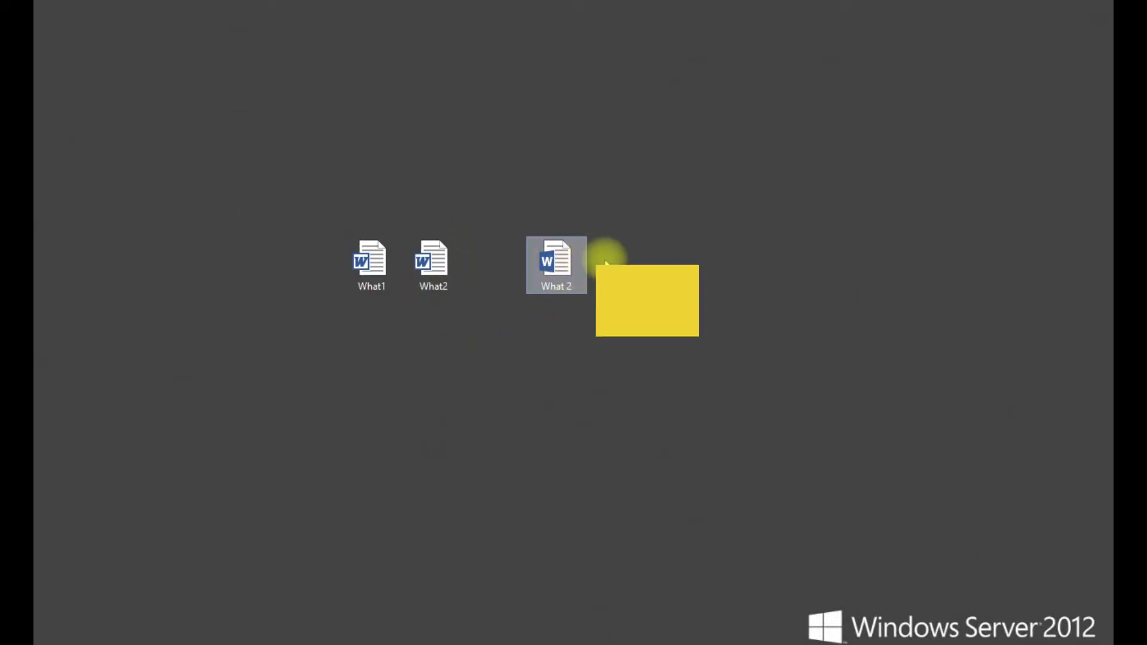
{"action": "mouse_move", "coordinate": [580, 274]}
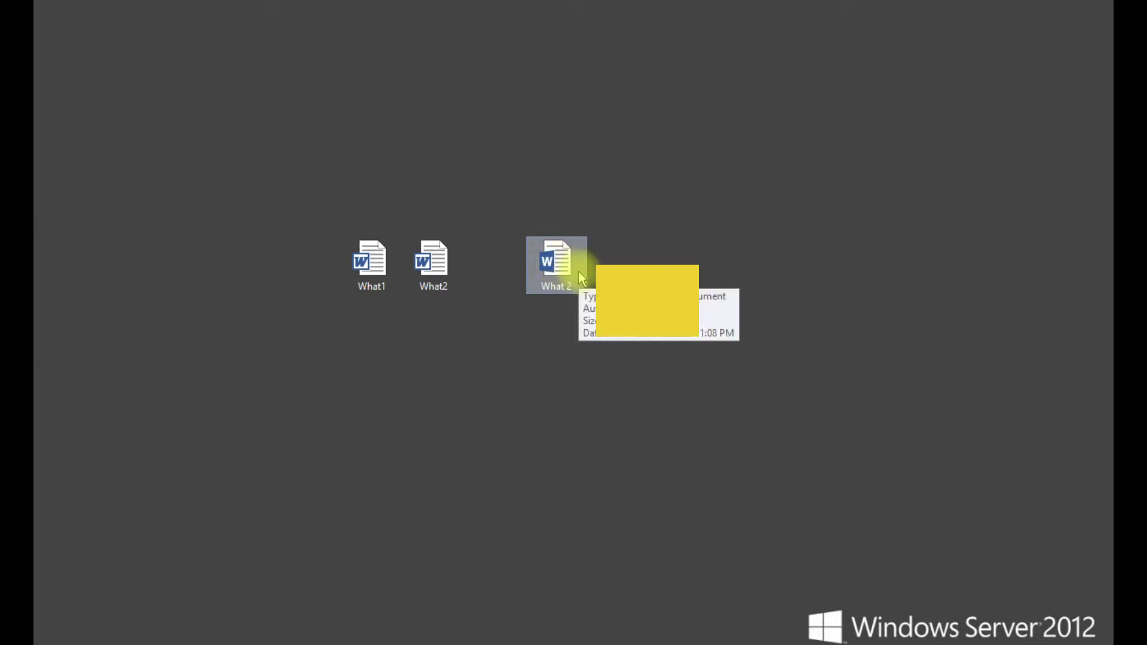
{"action": "left_click", "coordinate": [541, 434]}
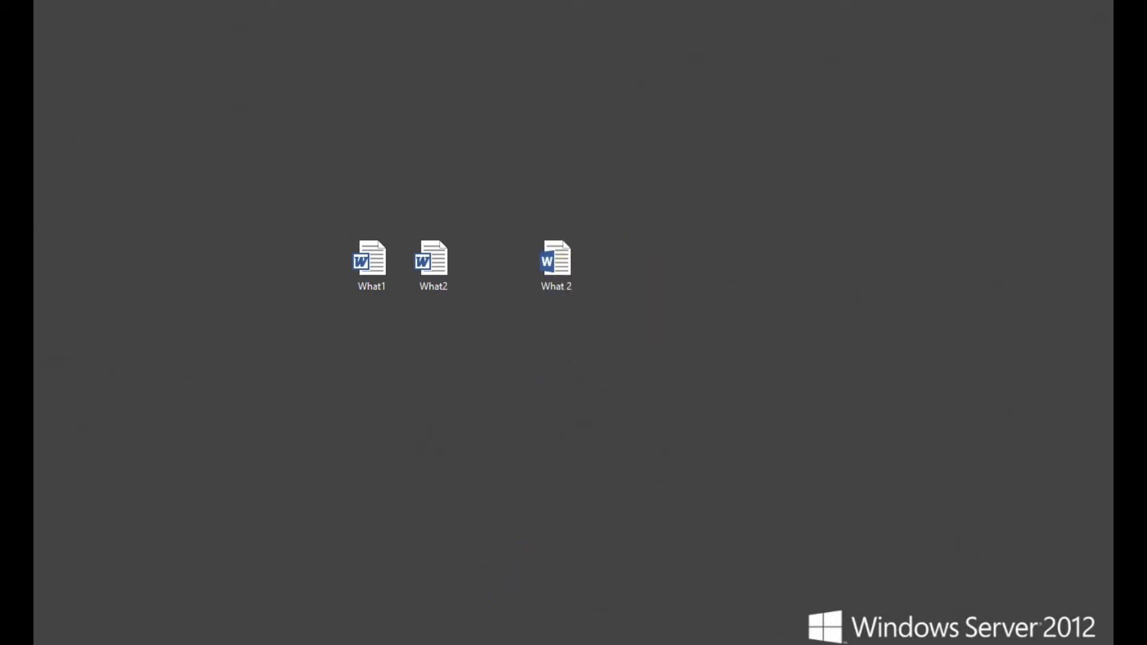
Turn on File name extensions in File Explorer's View tab, then open What1.doc in Word
{"action": "key", "text": "super+e"}
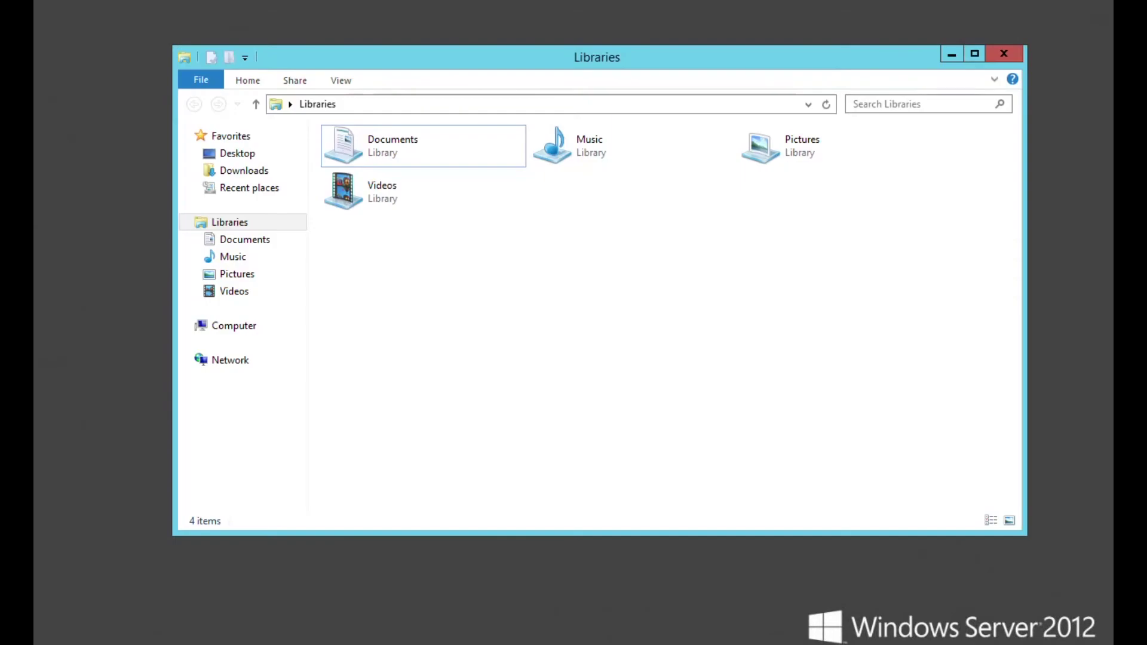
{"action": "left_click", "coordinate": [343, 82]}
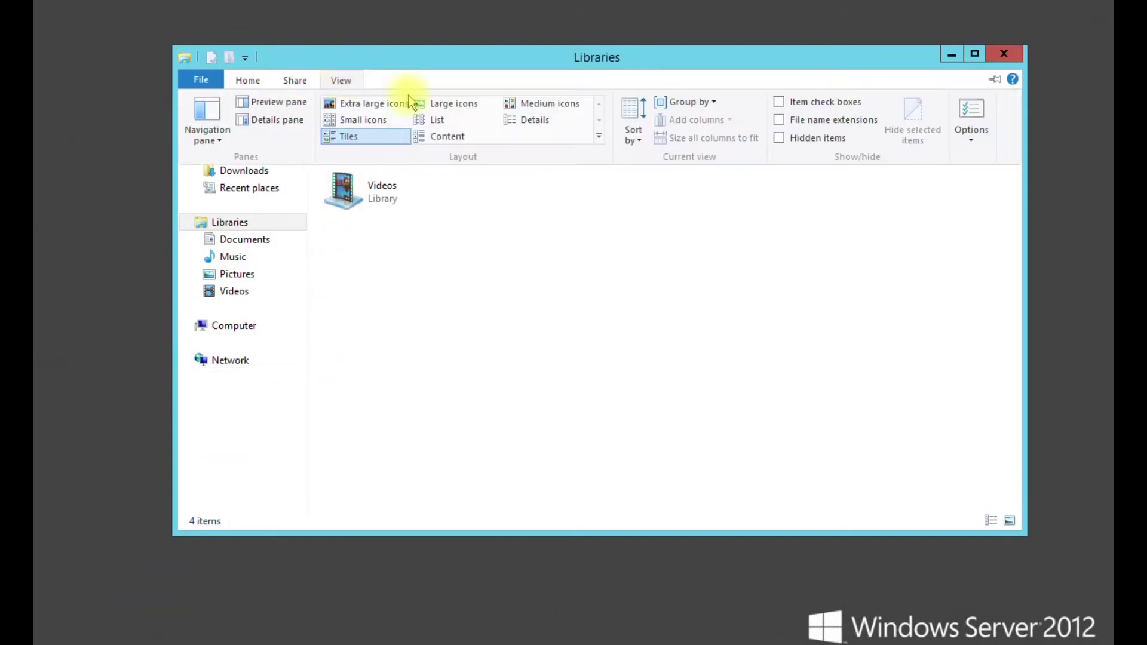
{"action": "left_click", "coordinate": [778, 122]}
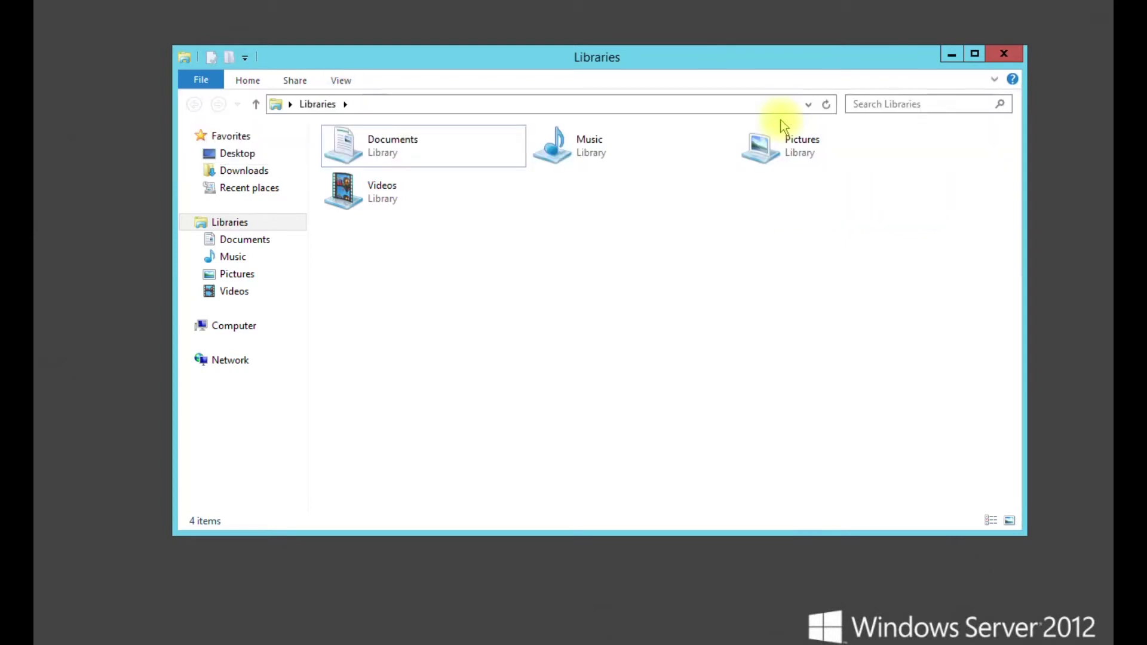
{"action": "left_click", "coordinate": [1005, 55]}
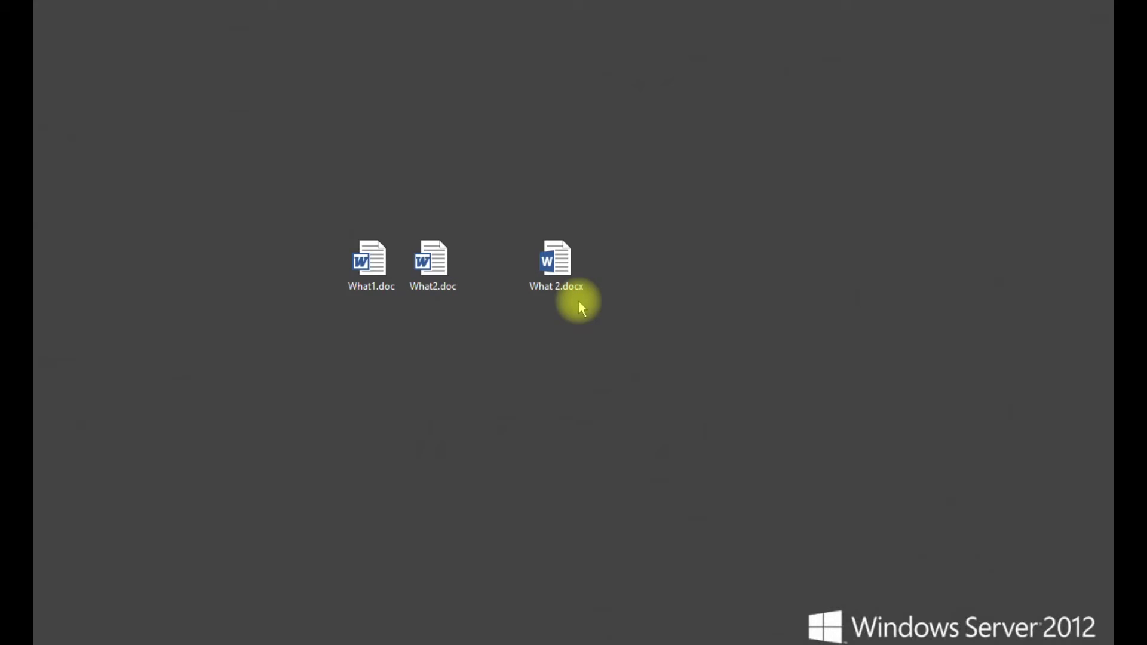
{"action": "double_click", "coordinate": [367, 260]}
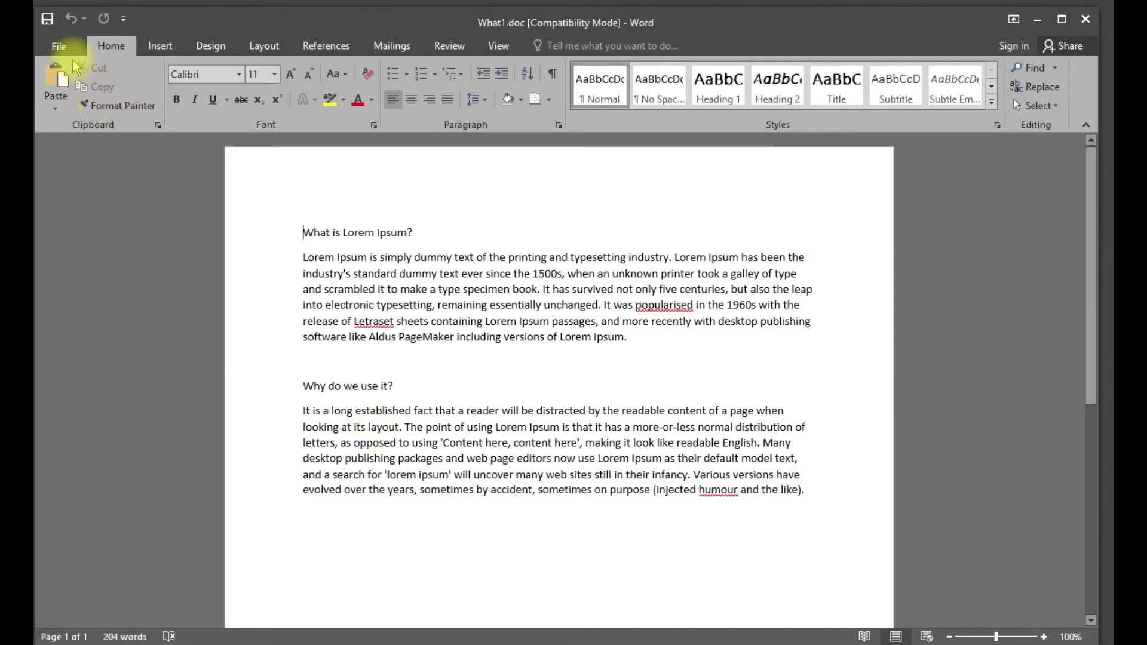
Convert What1.doc to the newest Word format from File > Info, then close Word and save
{"action": "left_click", "coordinate": [66, 50]}
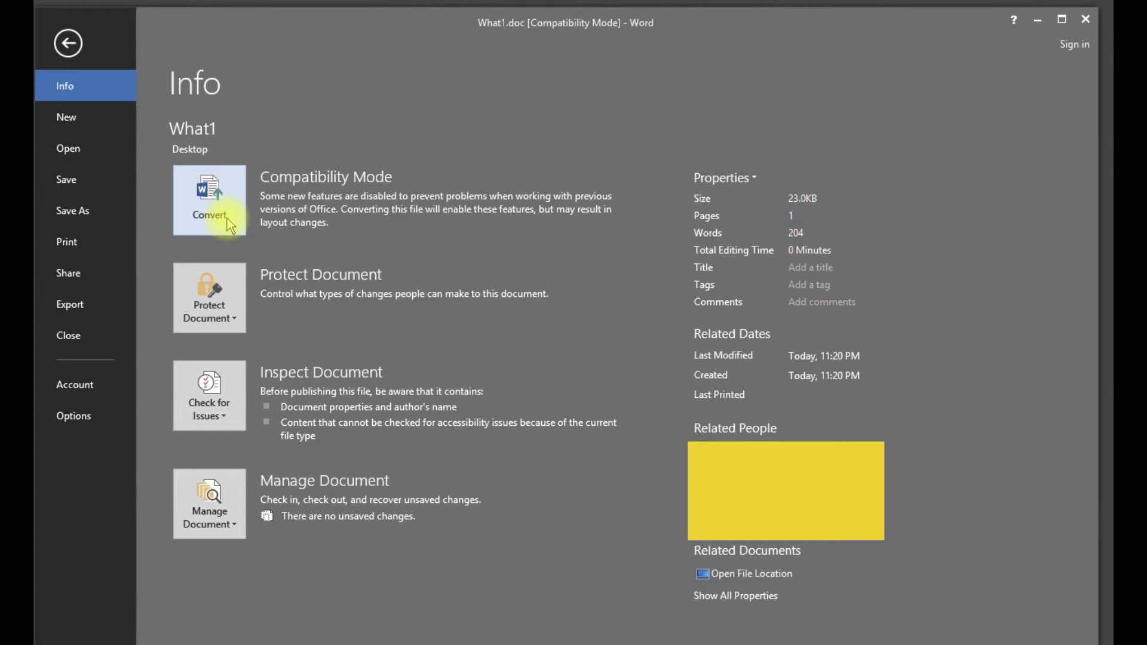
{"action": "left_click", "coordinate": [229, 222]}
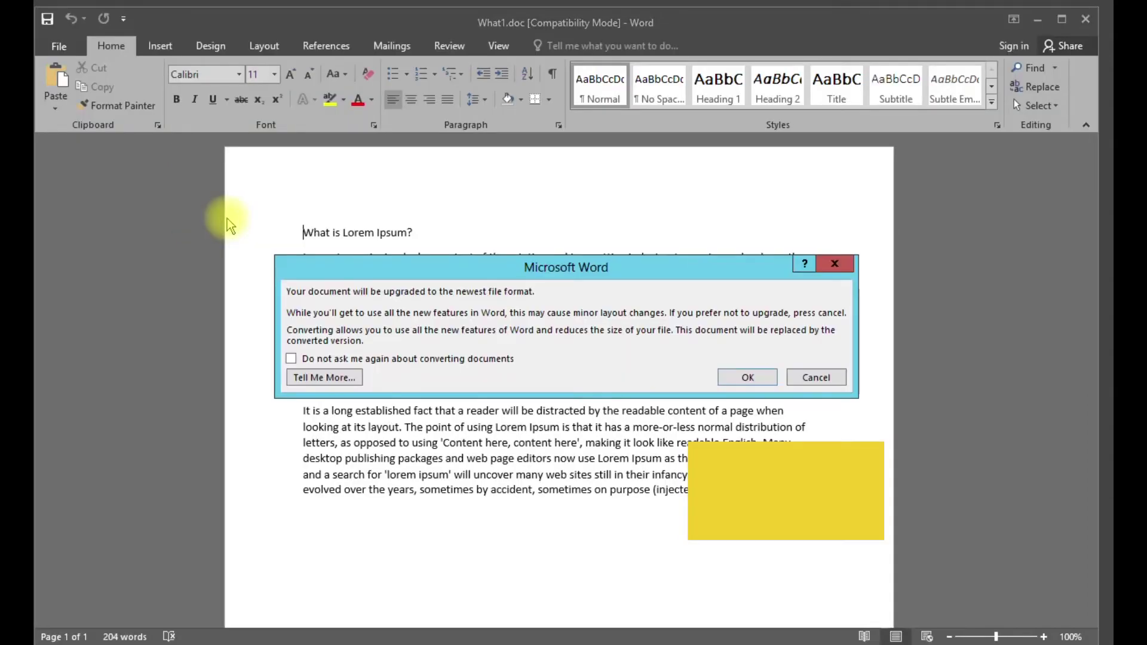
{"action": "left_click", "coordinate": [760, 378]}
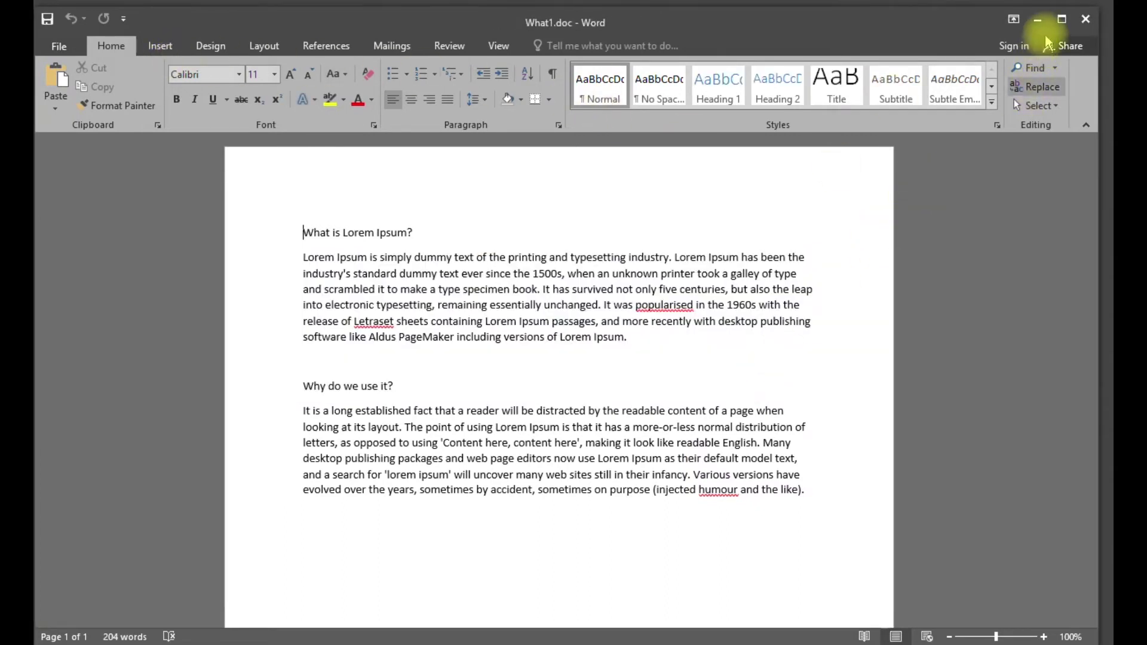
{"action": "left_click", "coordinate": [1085, 20]}
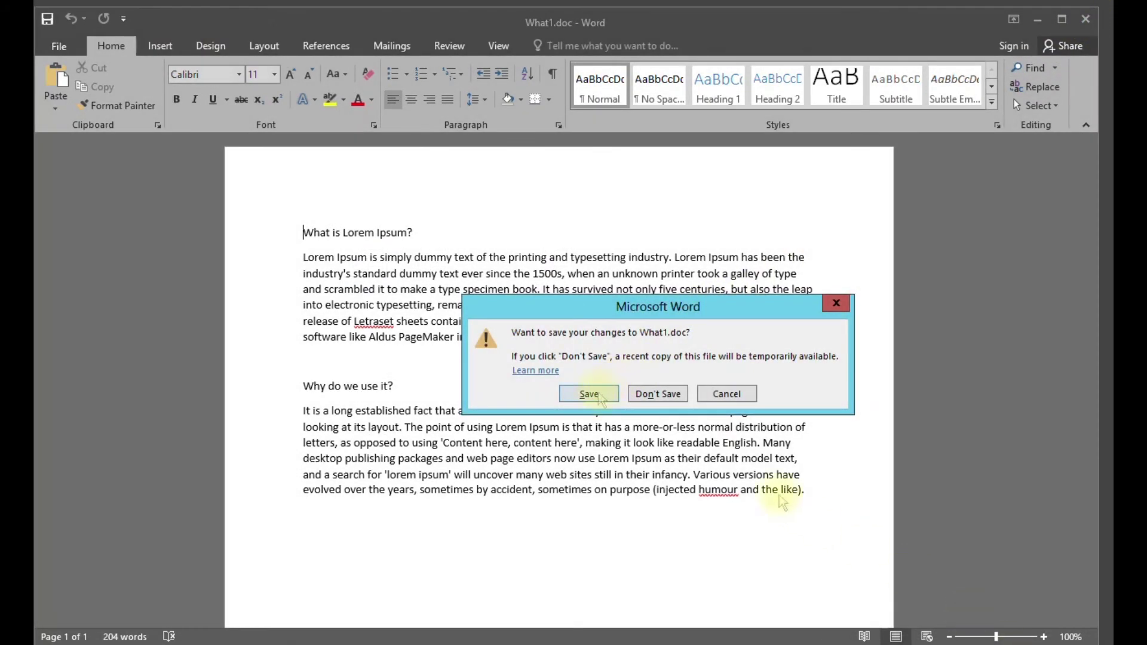
{"action": "left_click", "coordinate": [579, 394]}
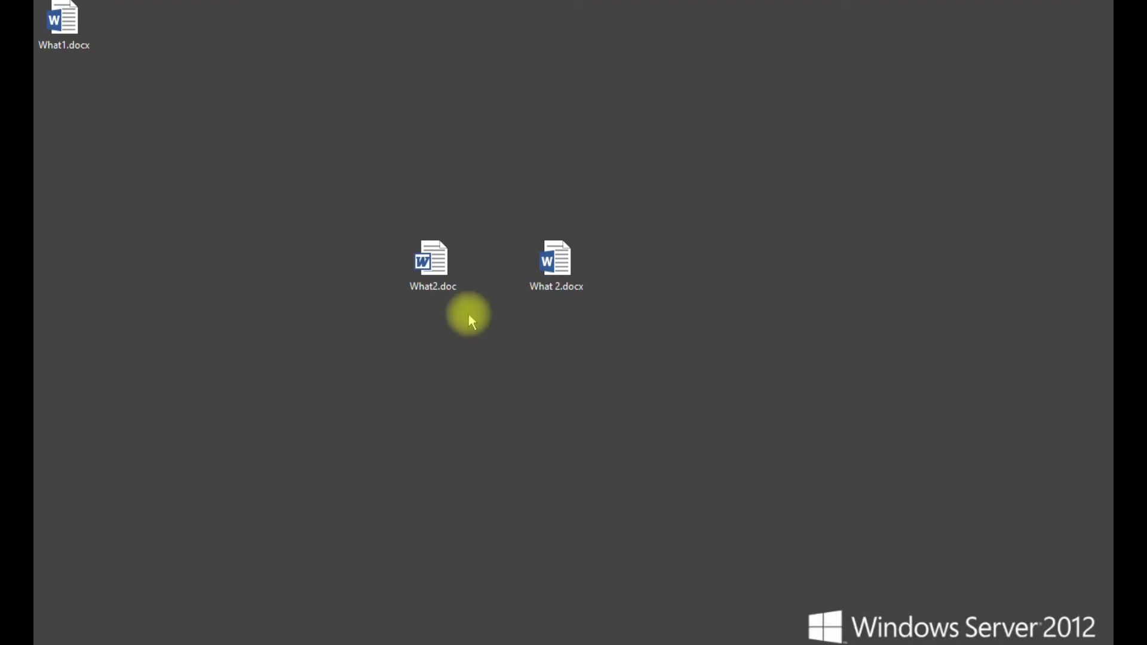
Move What1.docx from the top-left corner beside What2.doc, then open What2.doc in Word
{"action": "left_click_drag", "start_coordinate": [57, 30], "coordinate": [367, 272]}
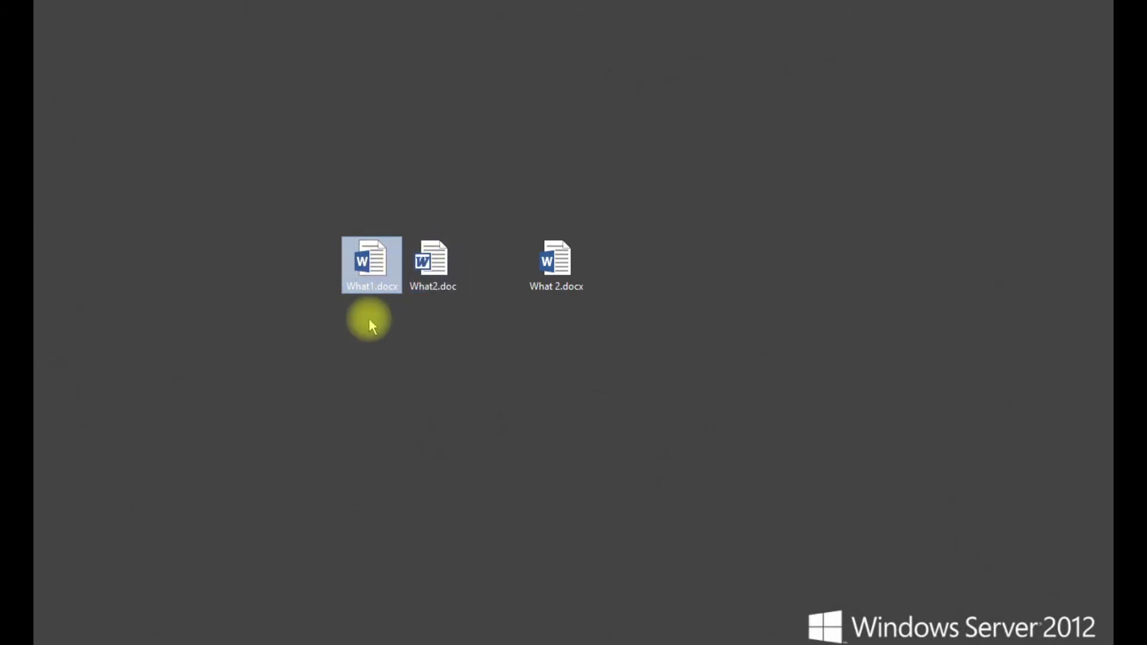
{"action": "left_click", "coordinate": [468, 326]}
{"action": "left_click", "coordinate": [441, 282]}
{"action": "double_click", "coordinate": [441, 282]}
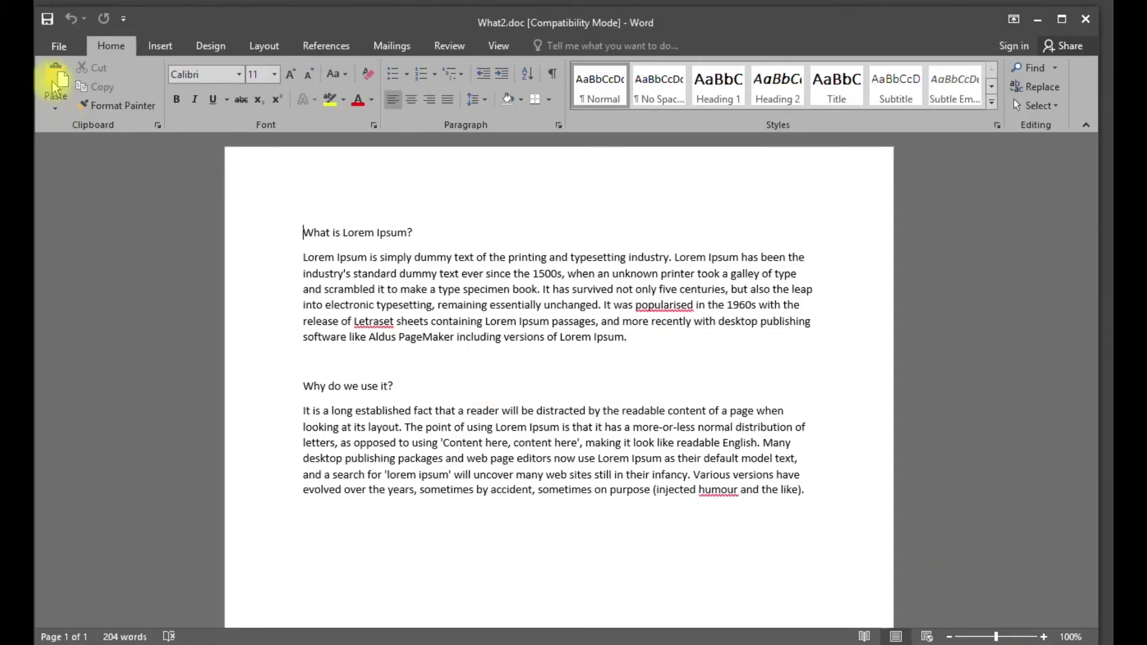
Save What2.doc to the Desktop as Word Document (*.docx), accept the format upgrade, and close Word
{"action": "left_click", "coordinate": [55, 44]}
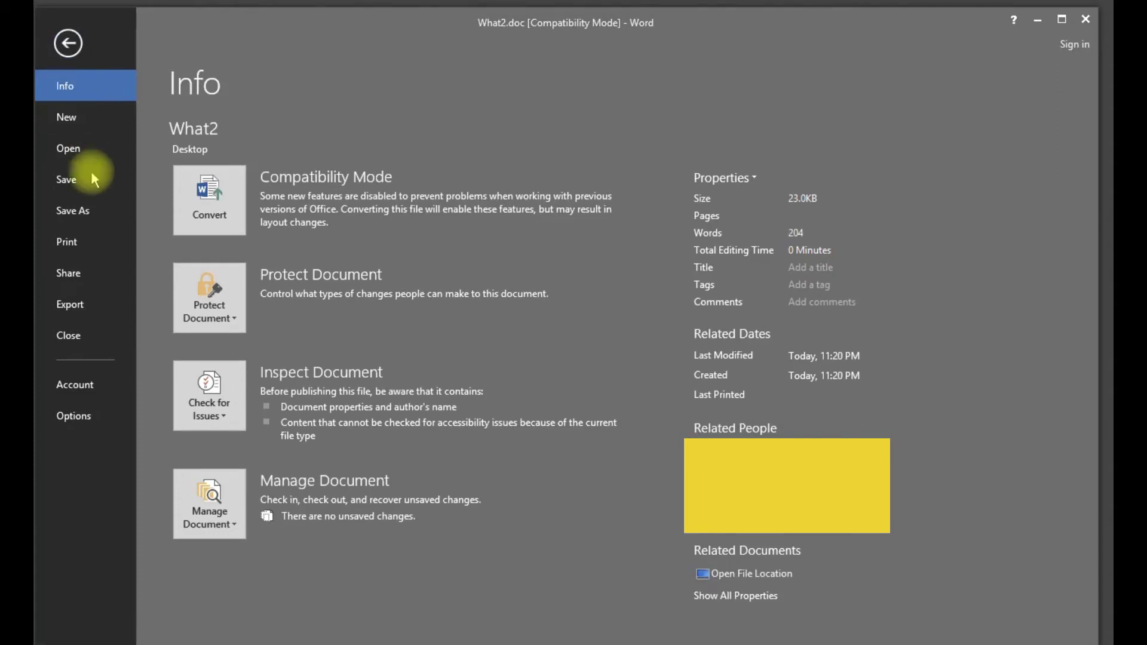
{"action": "left_click", "coordinate": [92, 212]}
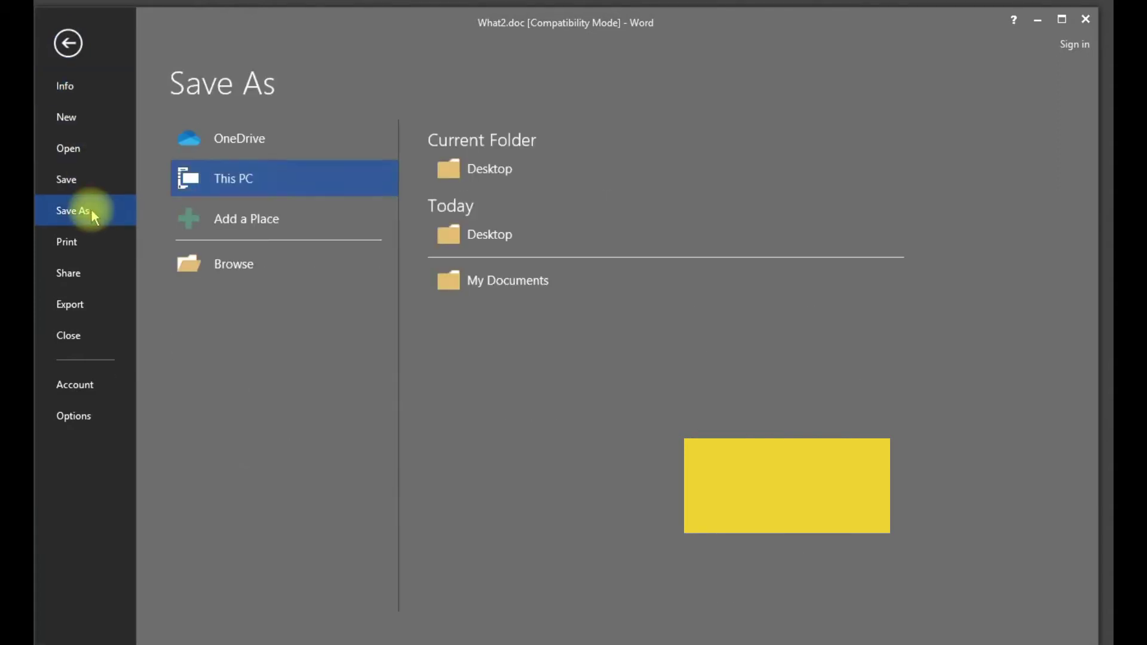
{"action": "left_click", "coordinate": [487, 172]}
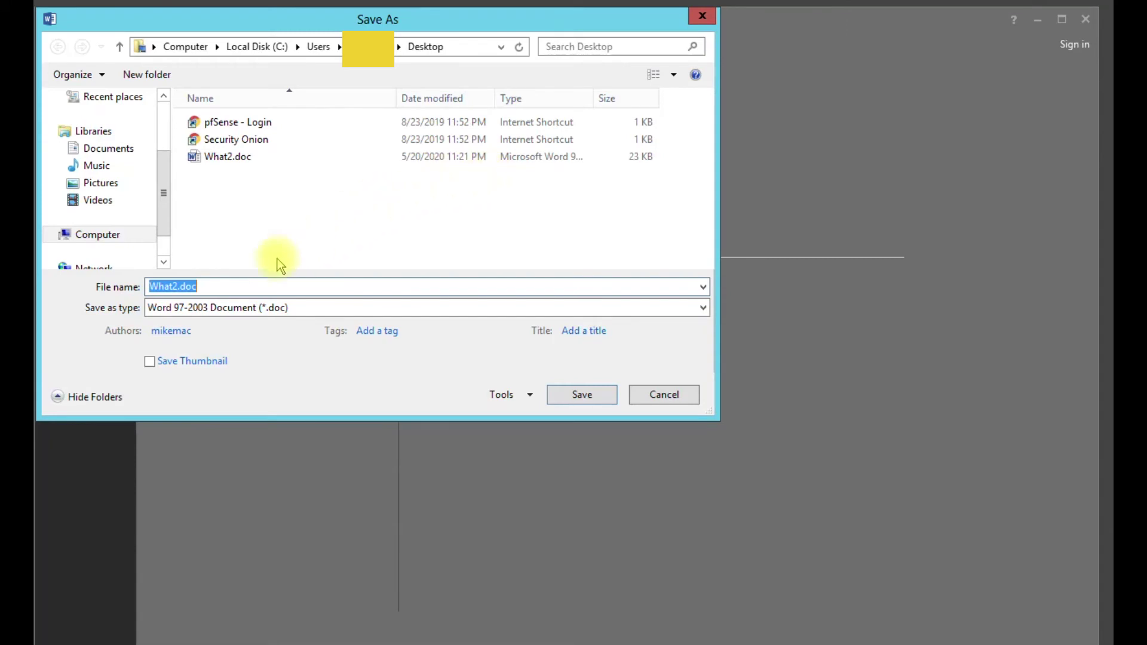
{"action": "left_click", "coordinate": [254, 309]}
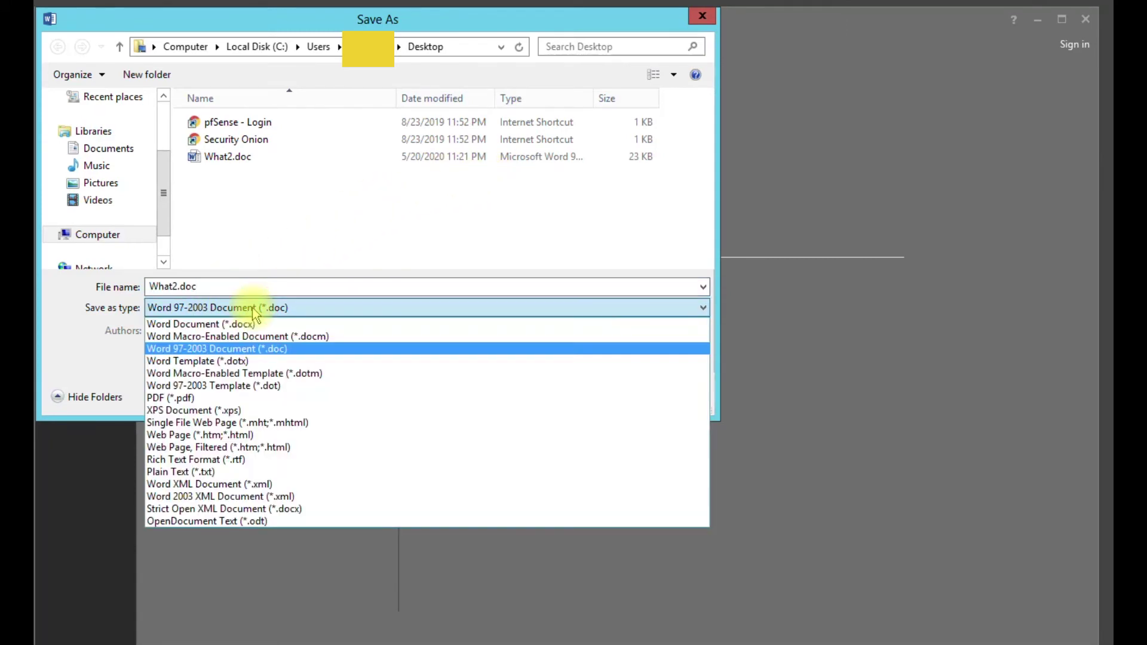
{"action": "left_click", "coordinate": [313, 324]}
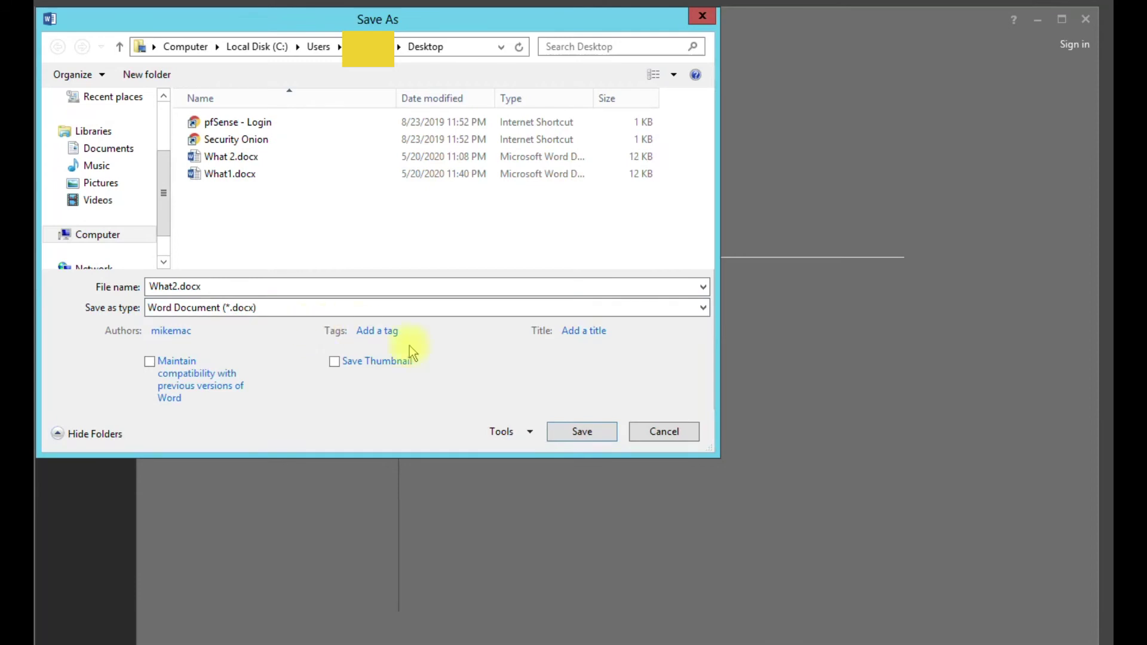
{"action": "left_click", "coordinate": [568, 434]}
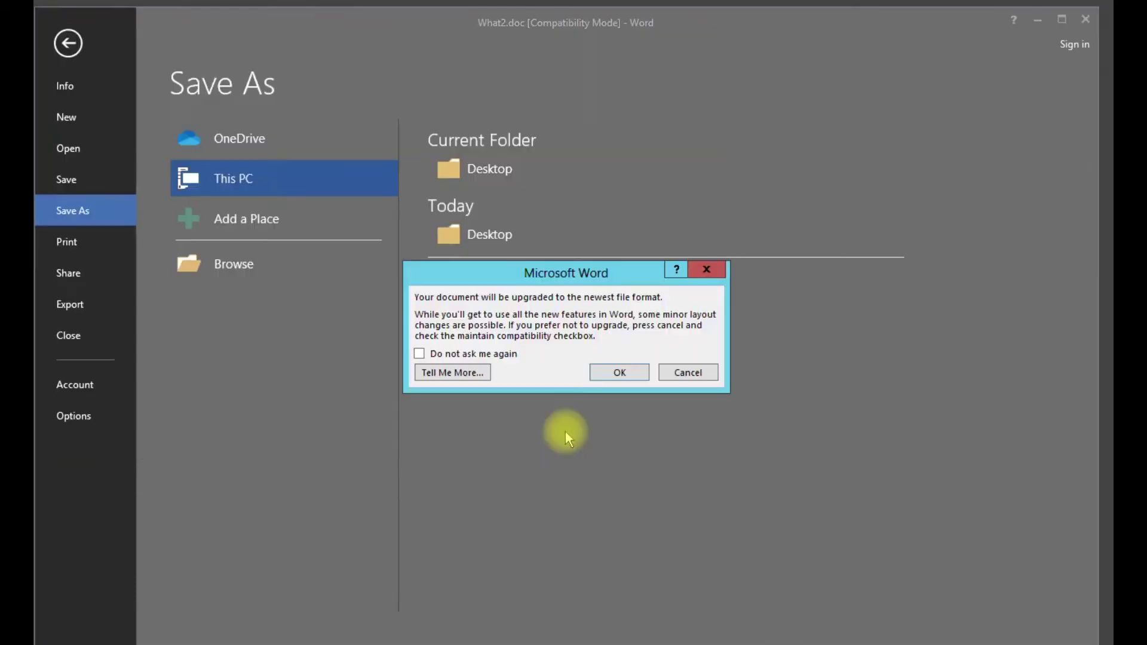
{"action": "left_click", "coordinate": [619, 374]}
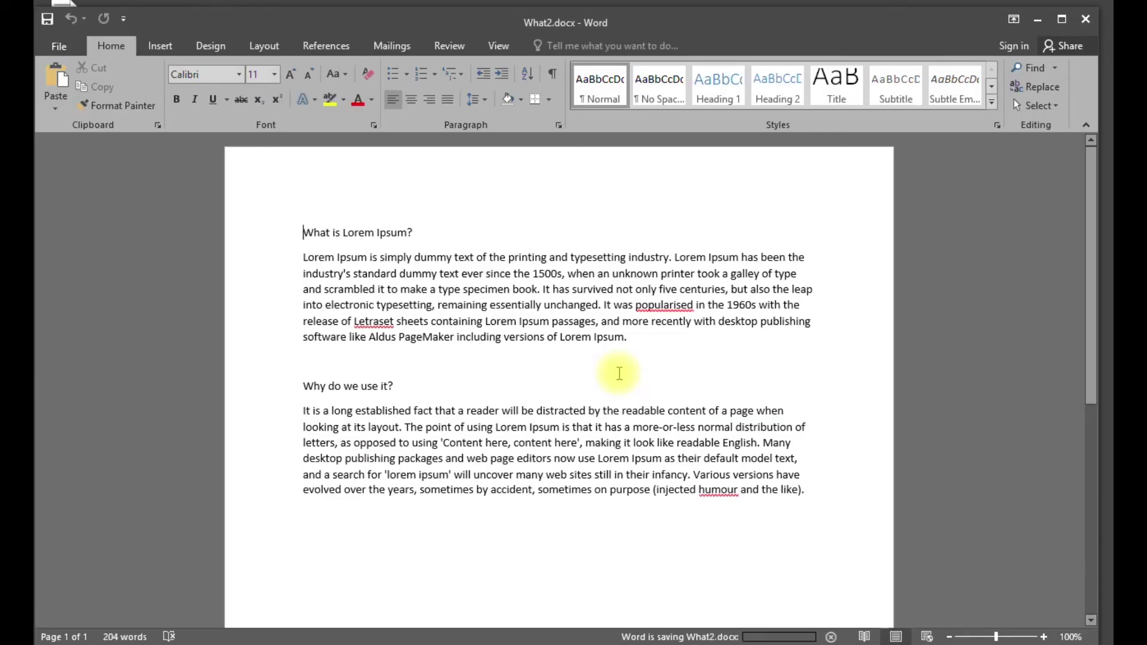
{"action": "left_click", "coordinate": [1086, 19]}
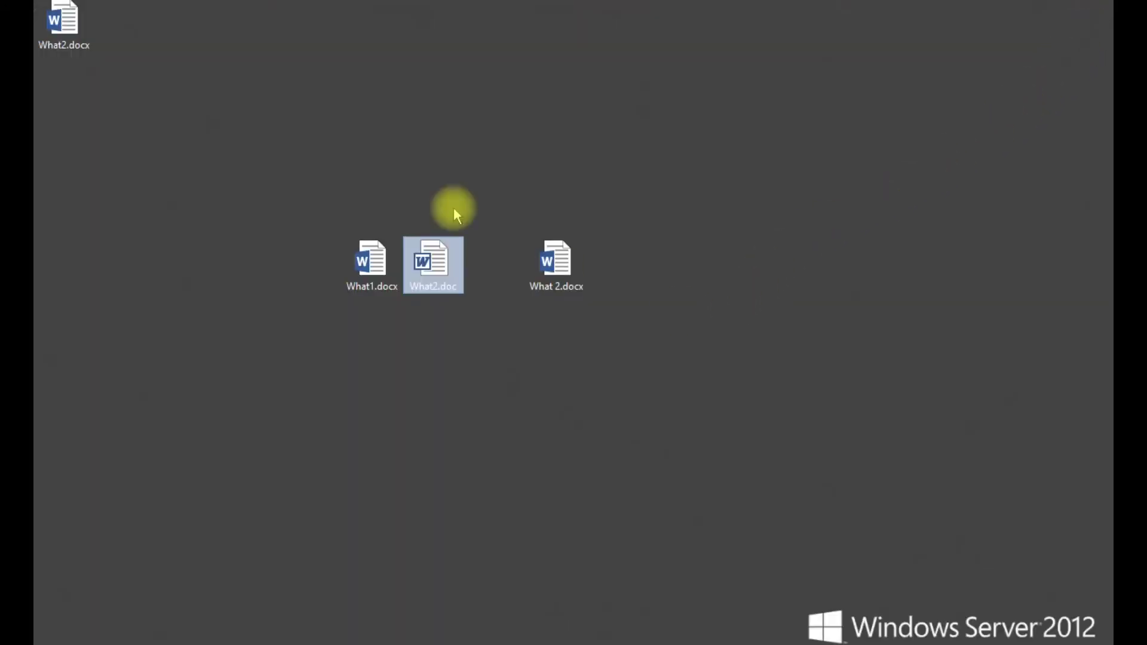
Drag What2.docx from the top-left corner into the row beside What2.doc
{"action": "left_click_drag", "start_coordinate": [70, 28], "coordinate": [493, 264]}
{"action": "left_click_drag", "start_coordinate": [483, 326], "coordinate": [474, 353]}
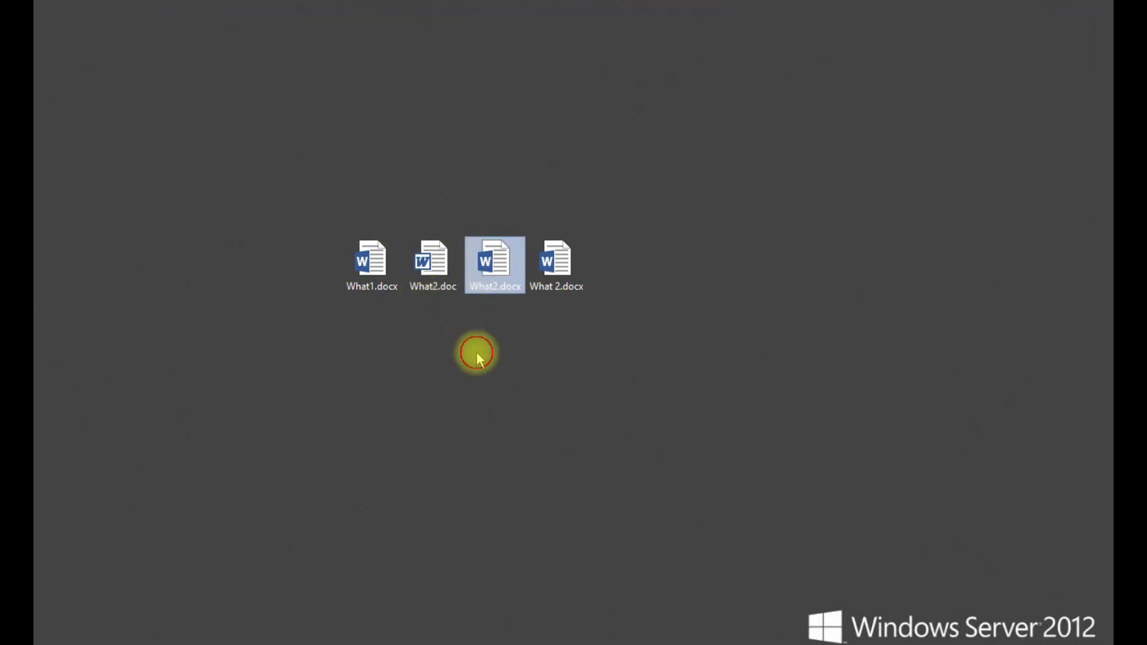
{"action": "left_click", "coordinate": [474, 353]}
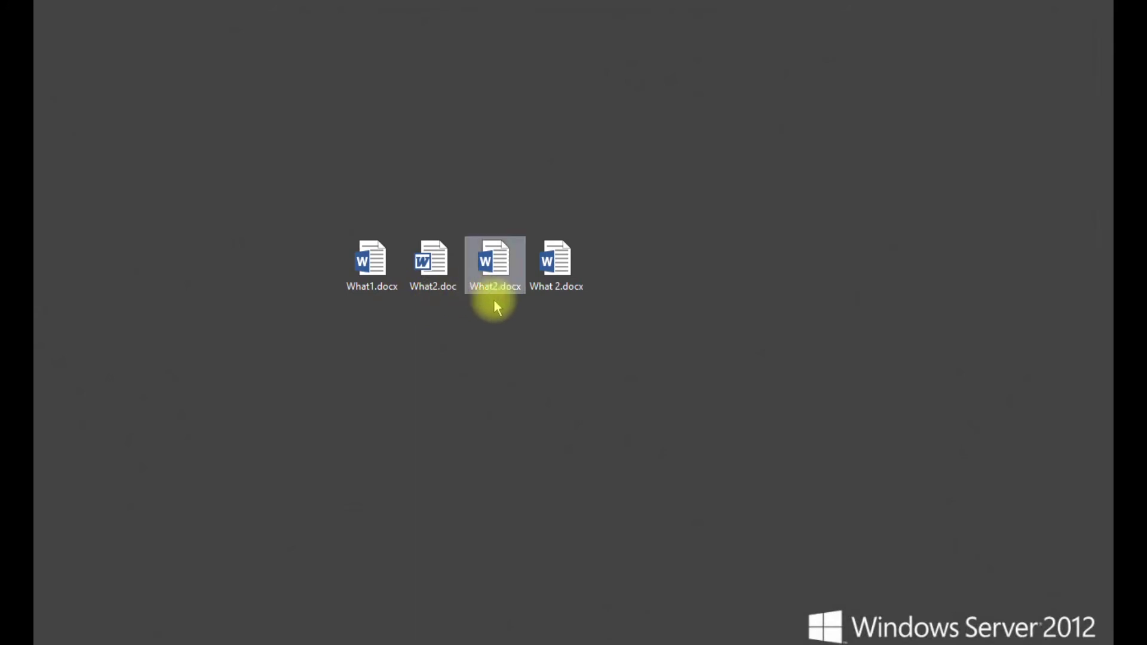
{"action": "left_click", "coordinate": [432, 288]}
{"action": "left_click", "coordinate": [435, 365]}
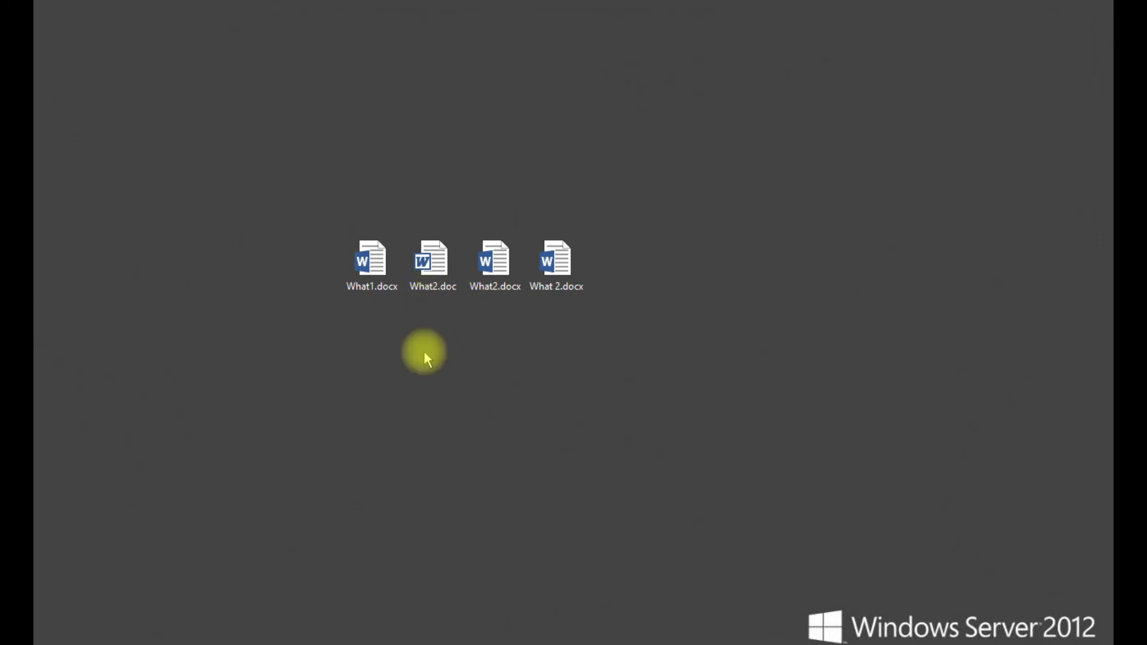
Delete the old What2.doc from the desktop
{"action": "left_click", "coordinate": [379, 290]}
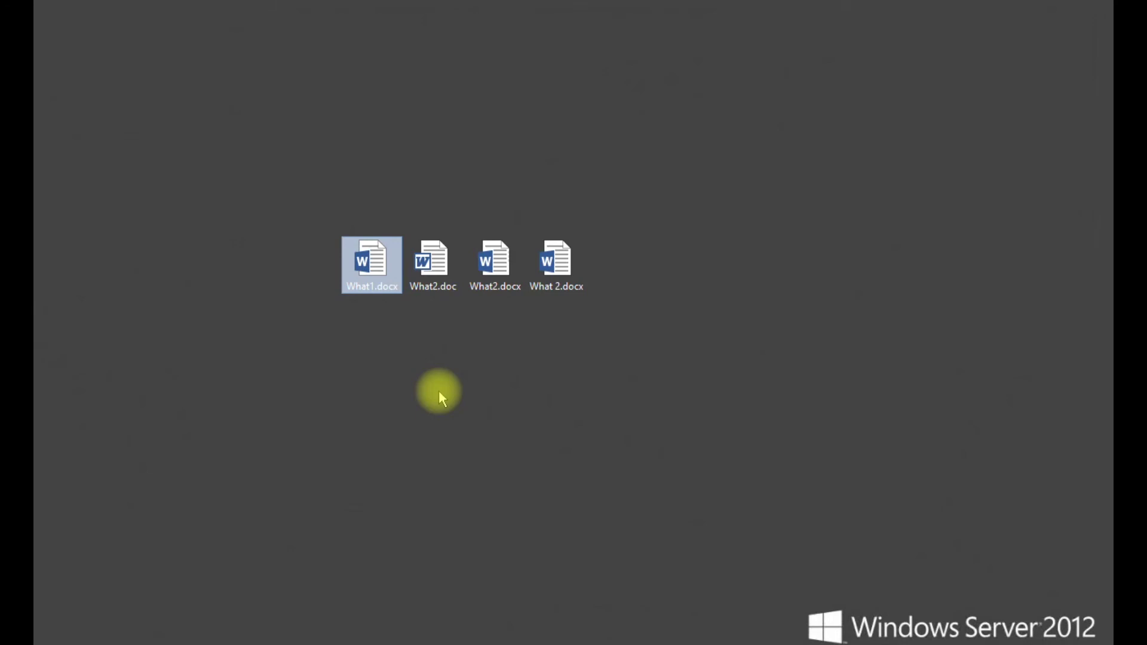
{"action": "left_click", "coordinate": [446, 261]}
{"action": "key", "text": "Delete"}
{"action": "left_click", "coordinate": [449, 341]}
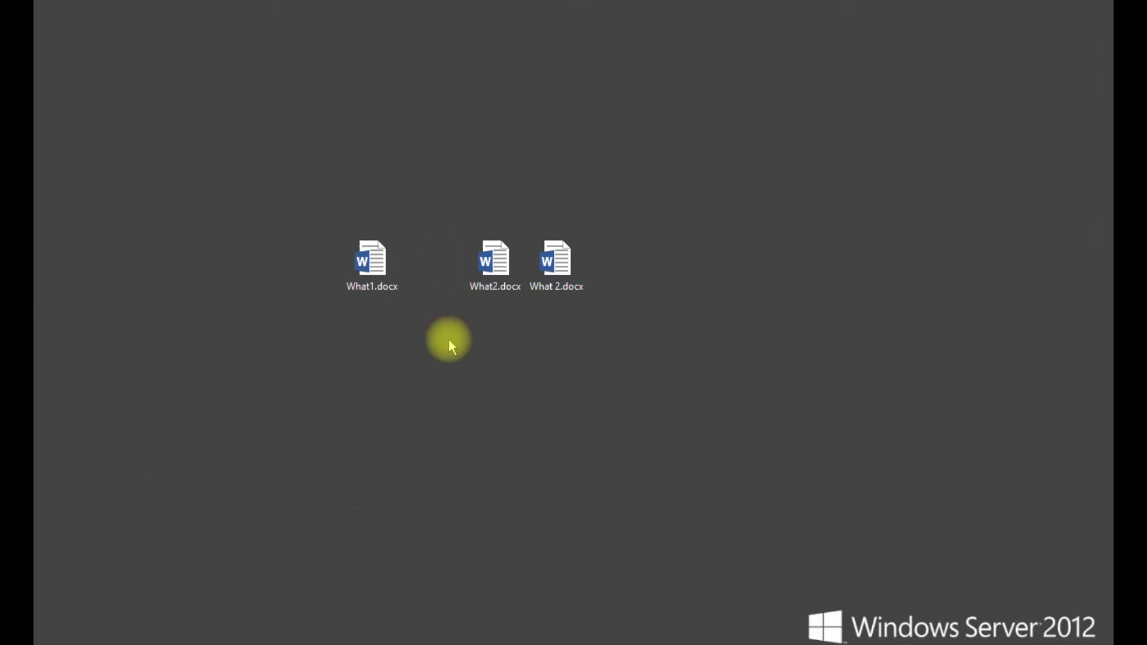